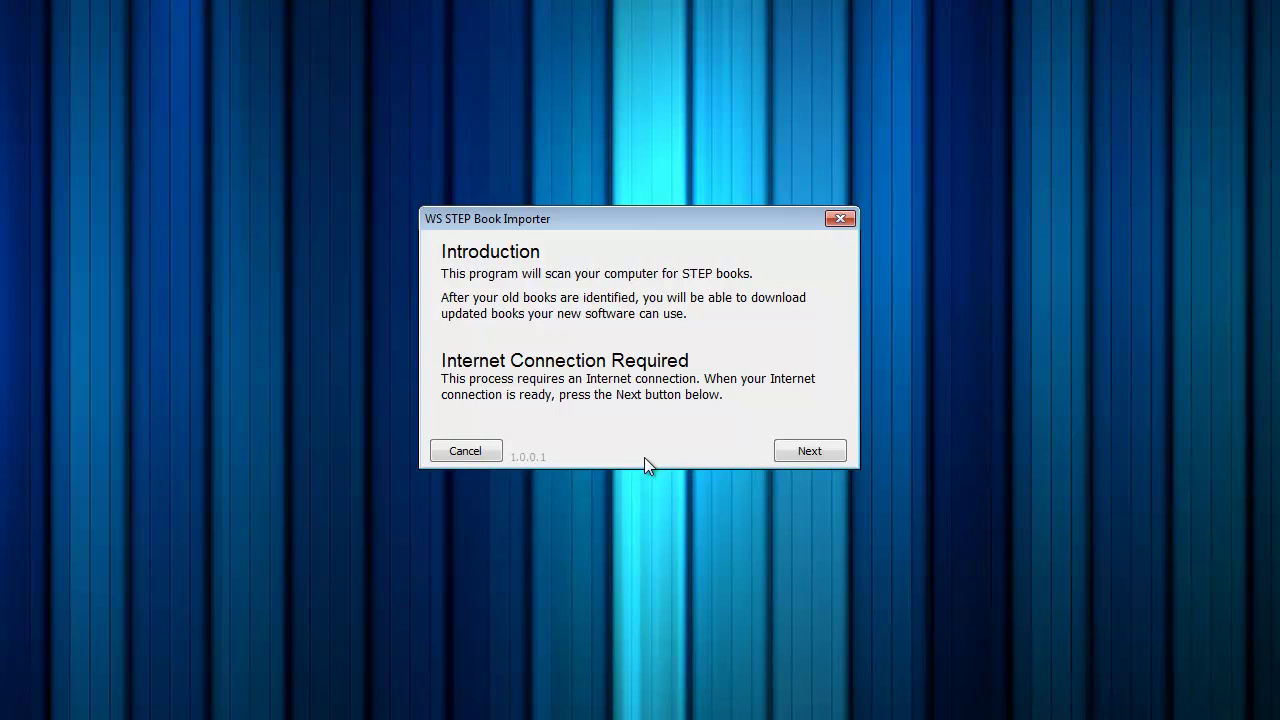
# Limit the scan to the Public Documents > QuickVerse 2011 folder, subfolders included.
pyautogui.click(785, 455)
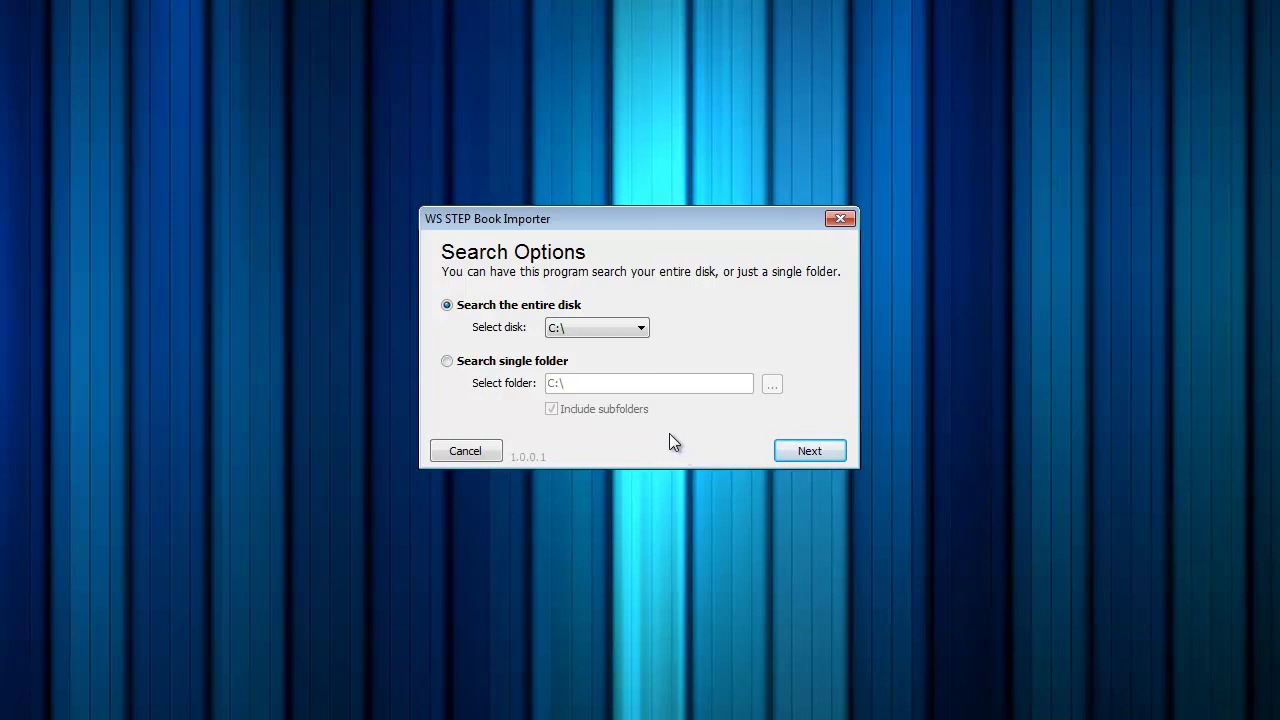
pyautogui.click(523, 368)
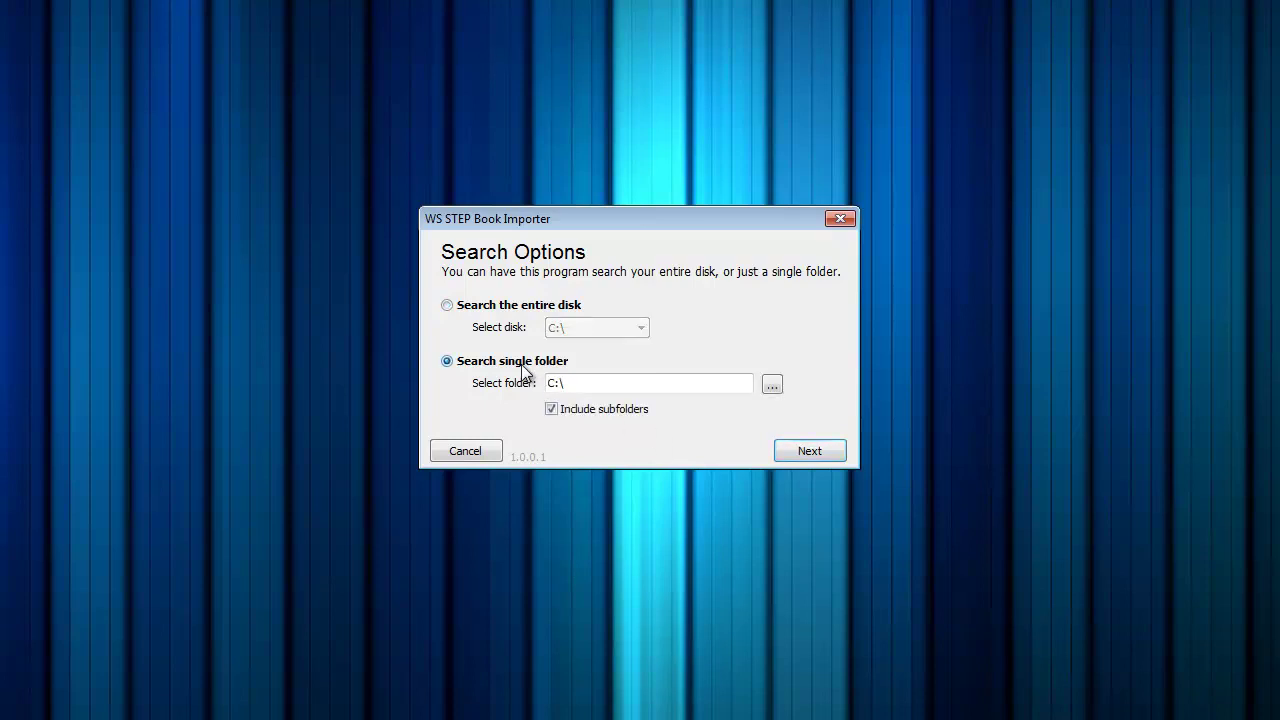
pyautogui.click(776, 388)
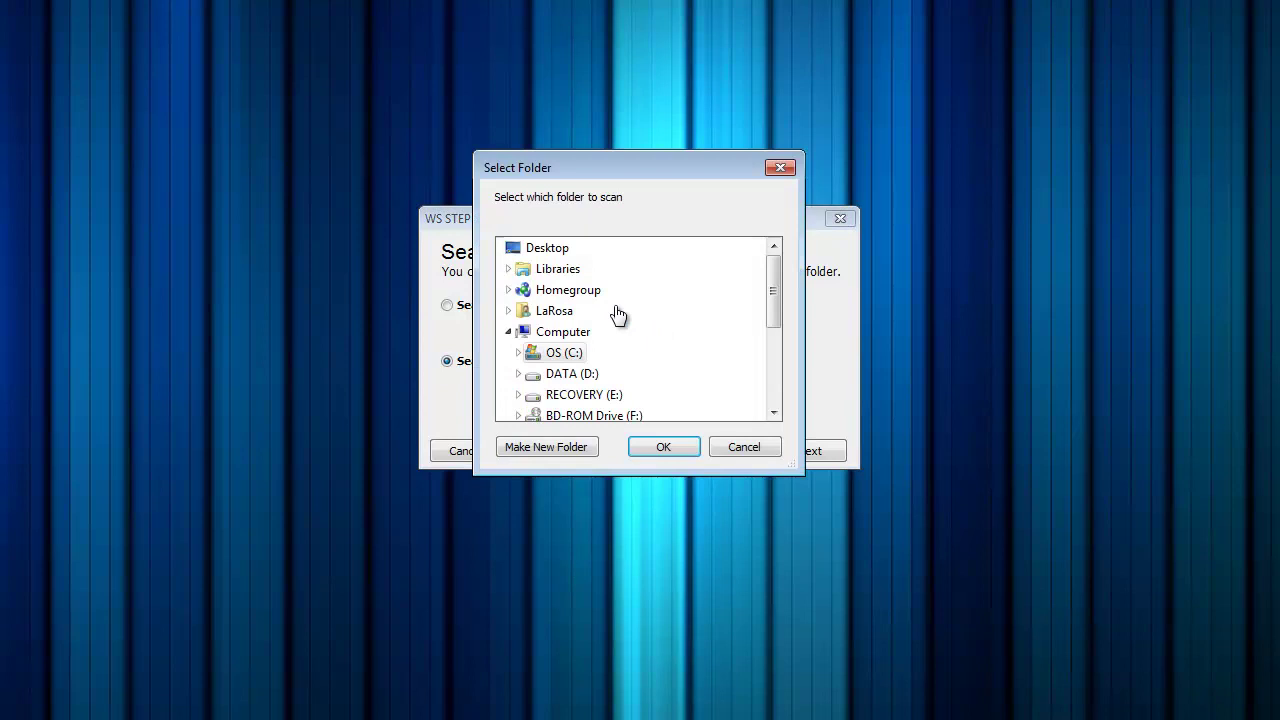
pyautogui.click(510, 269)
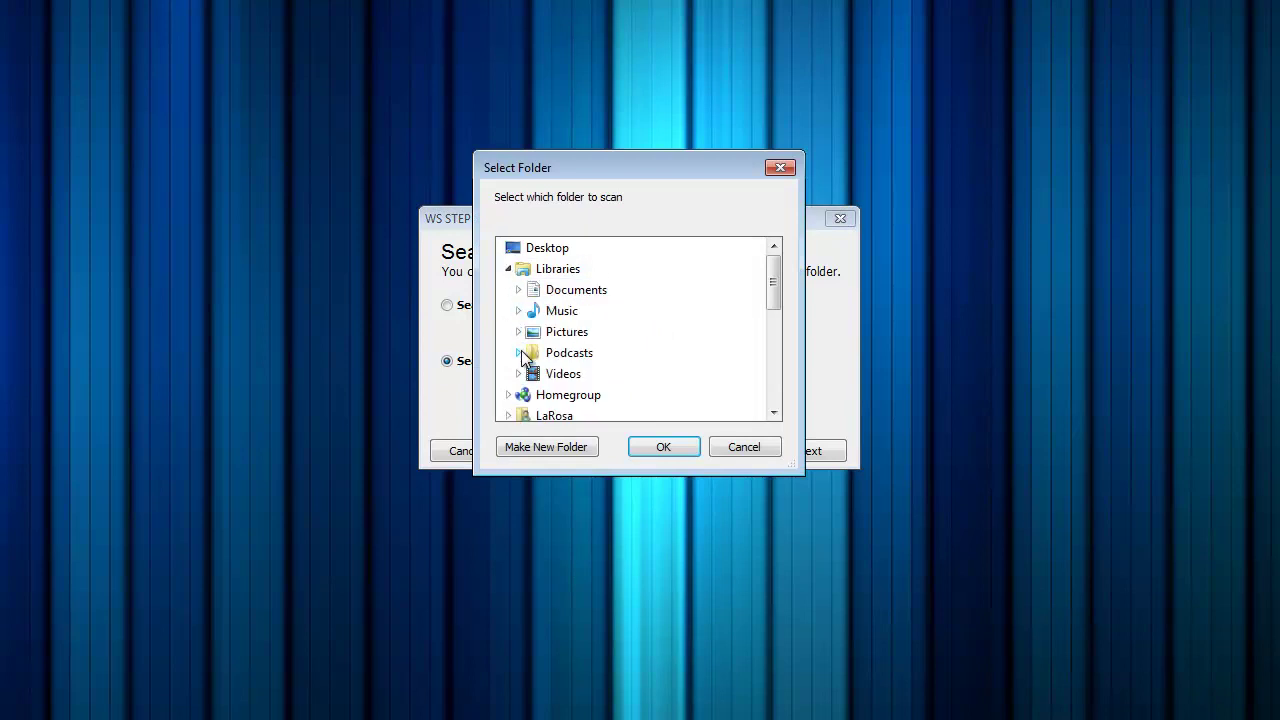
pyautogui.click(518, 289)
pyautogui.click(528, 331)
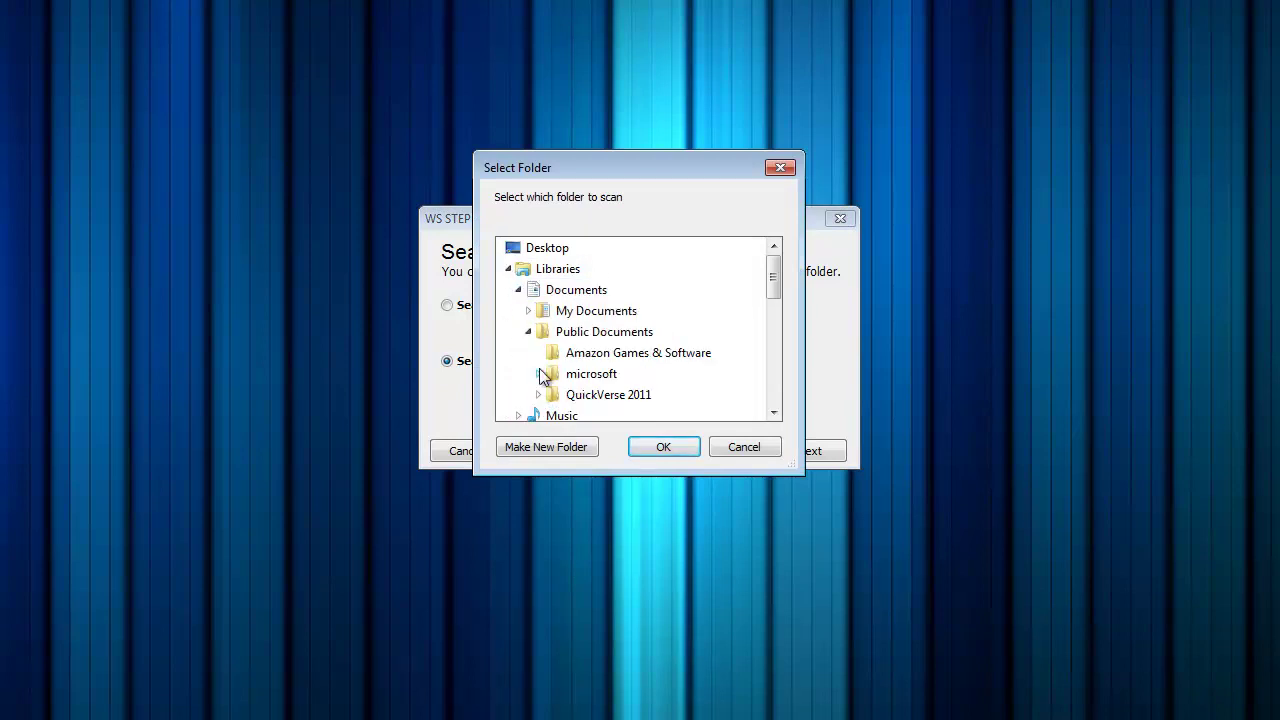
pyautogui.click(538, 394)
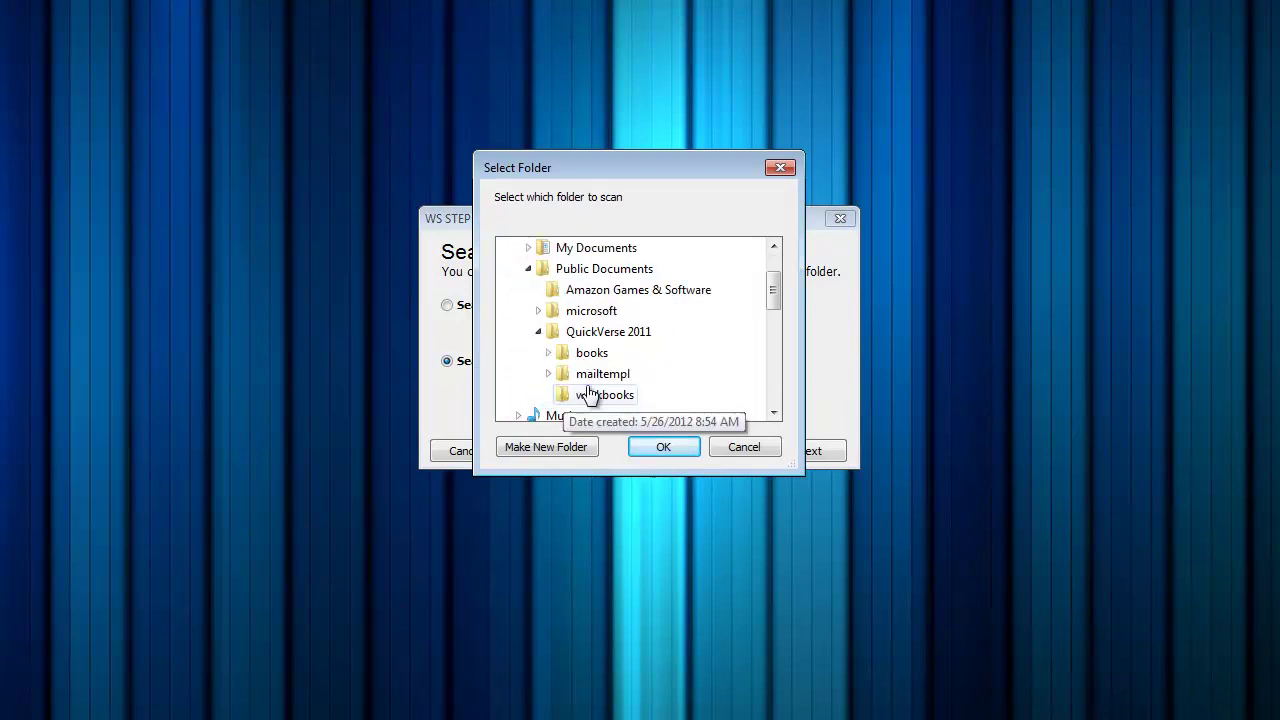
pyautogui.click(600, 336)
pyautogui.click(658, 448)
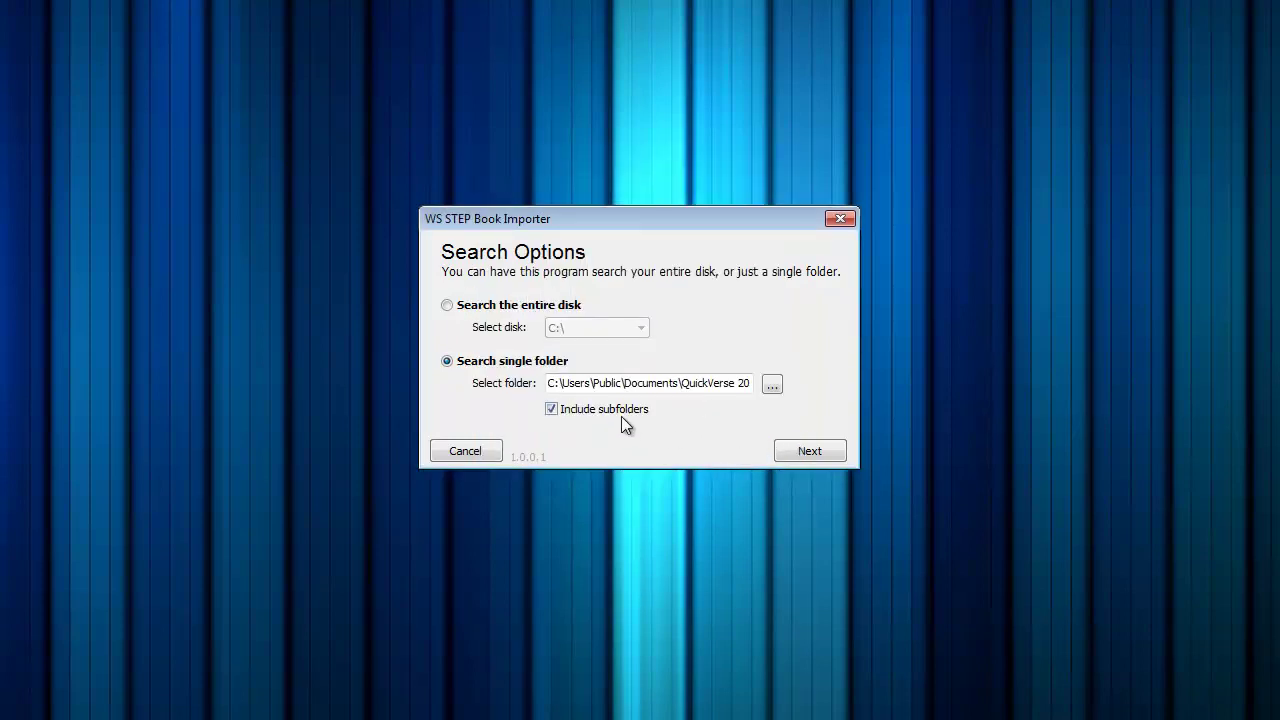
# Scan QuickVerse 2011 for STEP books, scroll the Results list, and continue to the new-books offer.
pyautogui.click(794, 450)
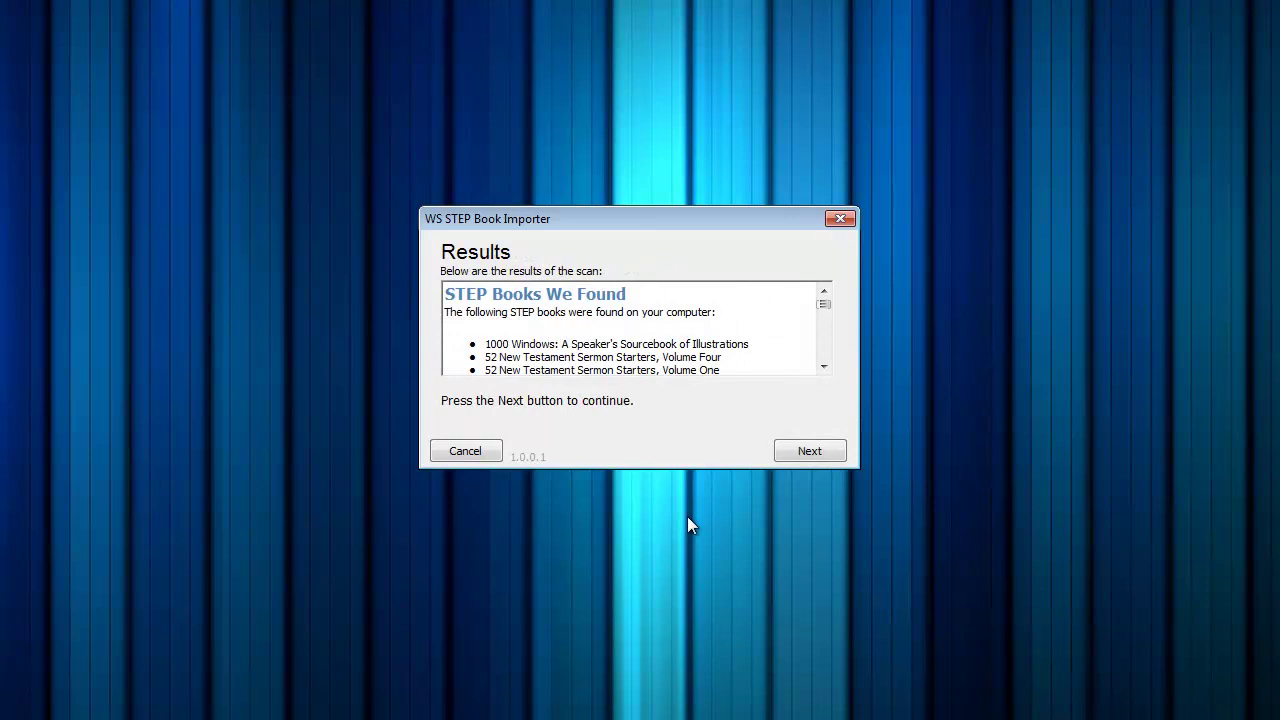
pyautogui.click(823, 365)
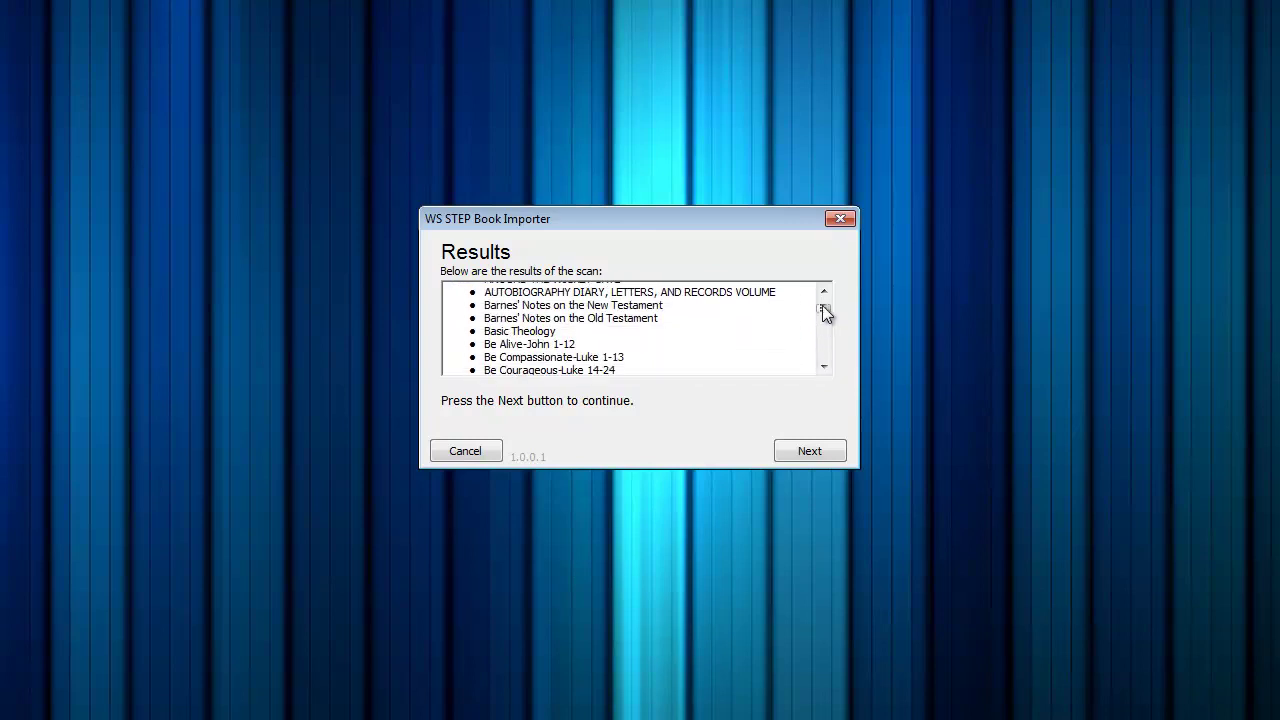
pyautogui.moveTo(822, 308); pyautogui.dragTo(822, 300)
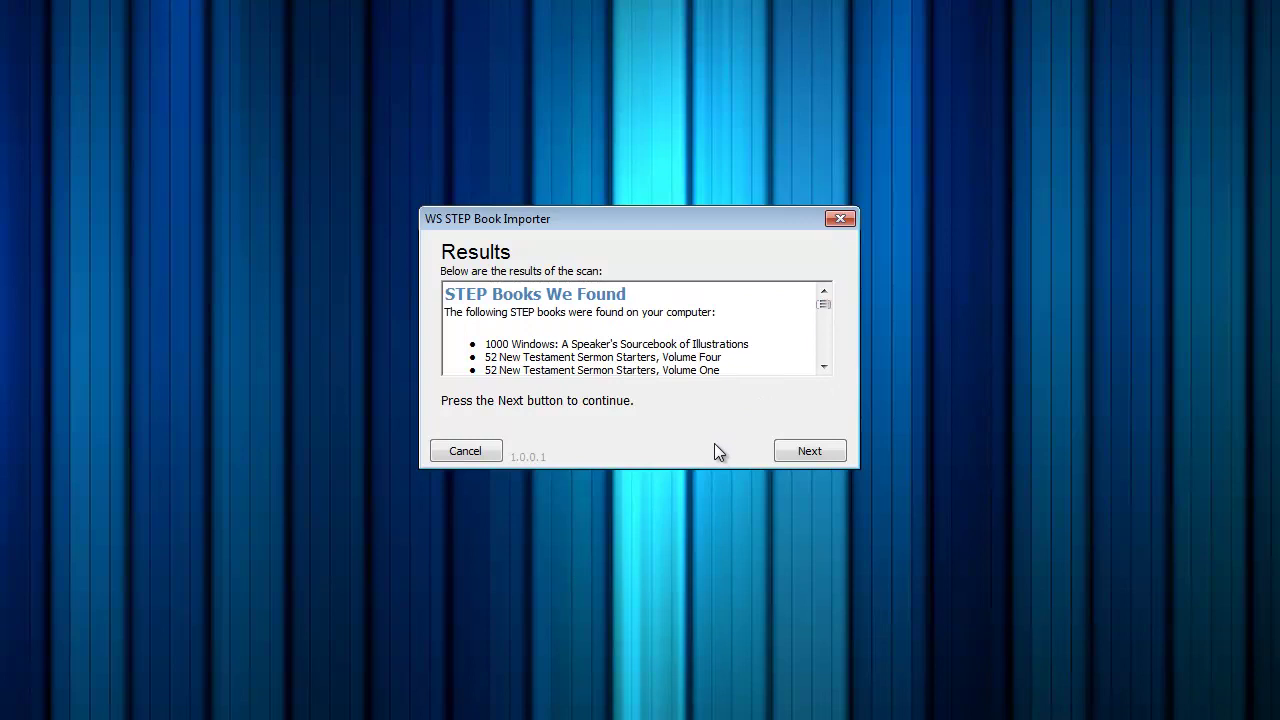
pyautogui.click(793, 453)
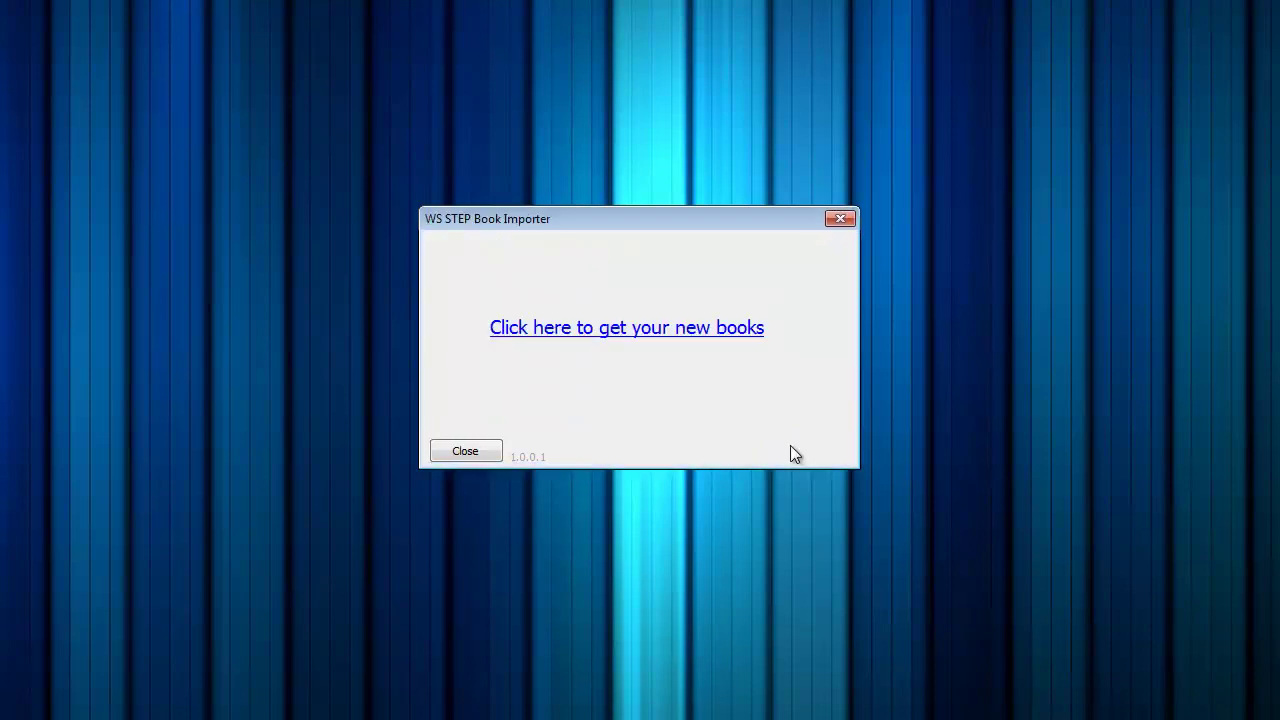
pyautogui.click(633, 340)
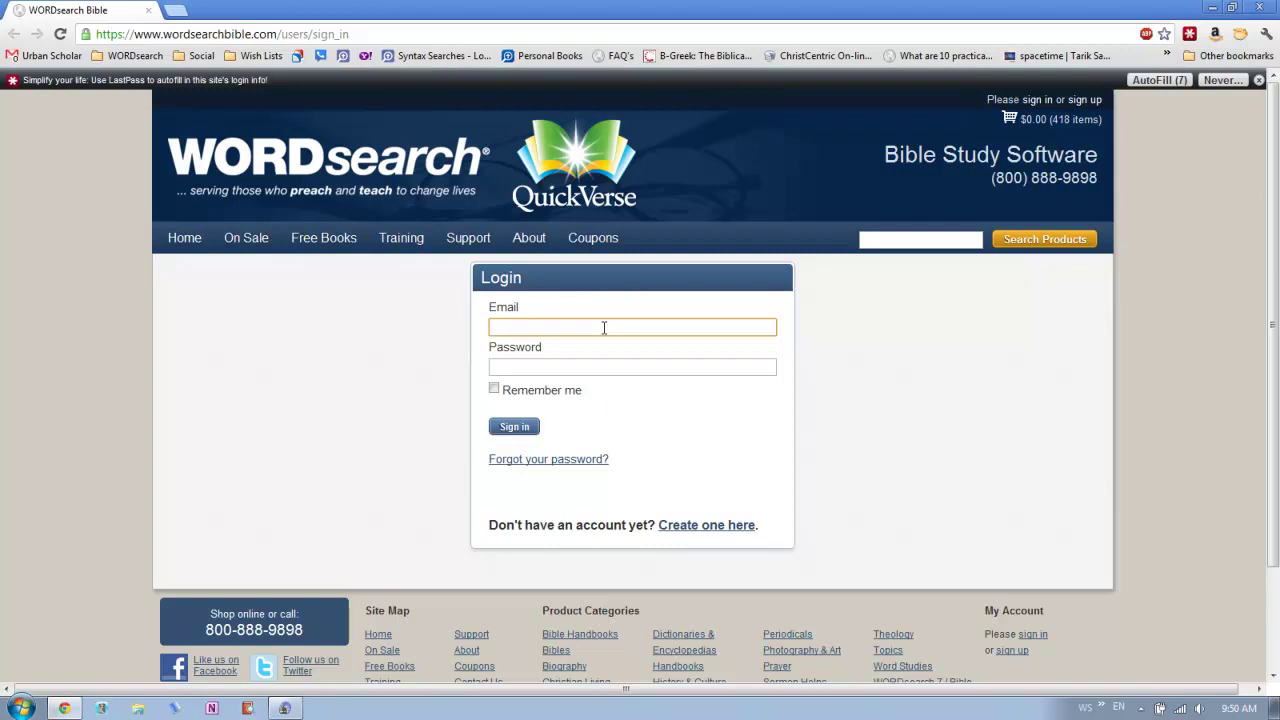
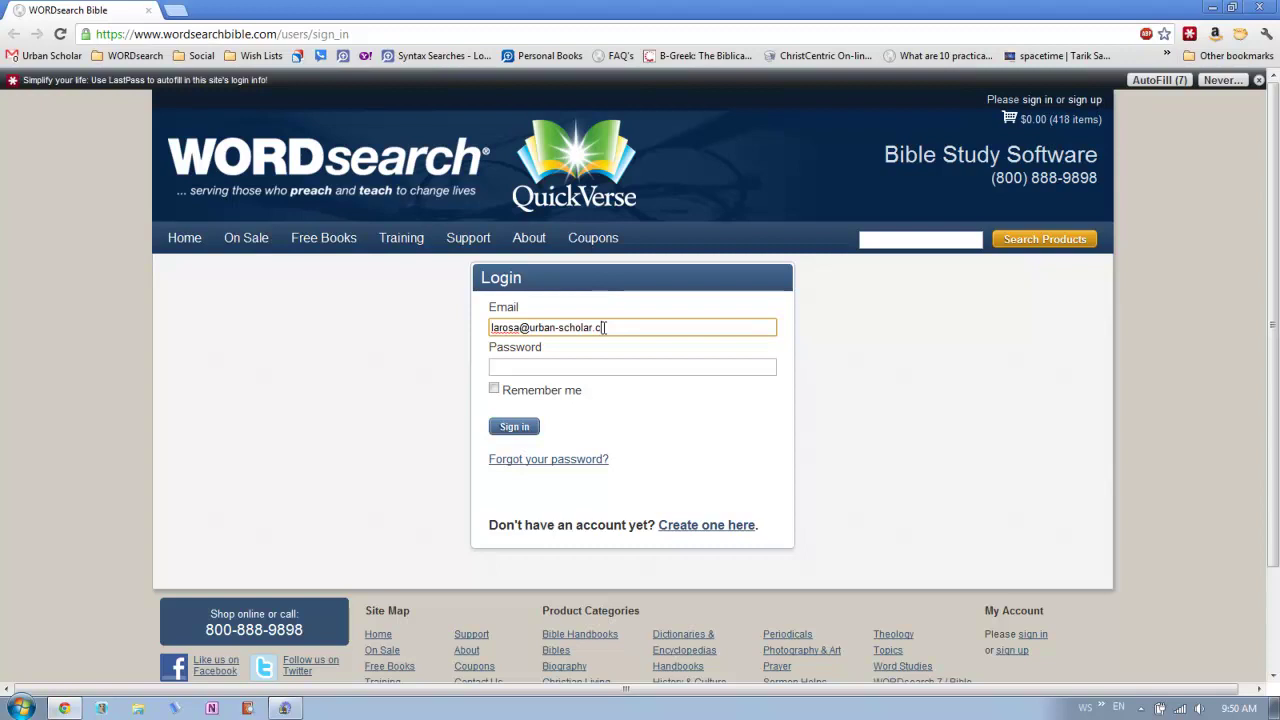
pyautogui.press('Tab')
pyautogui.write('•••••')
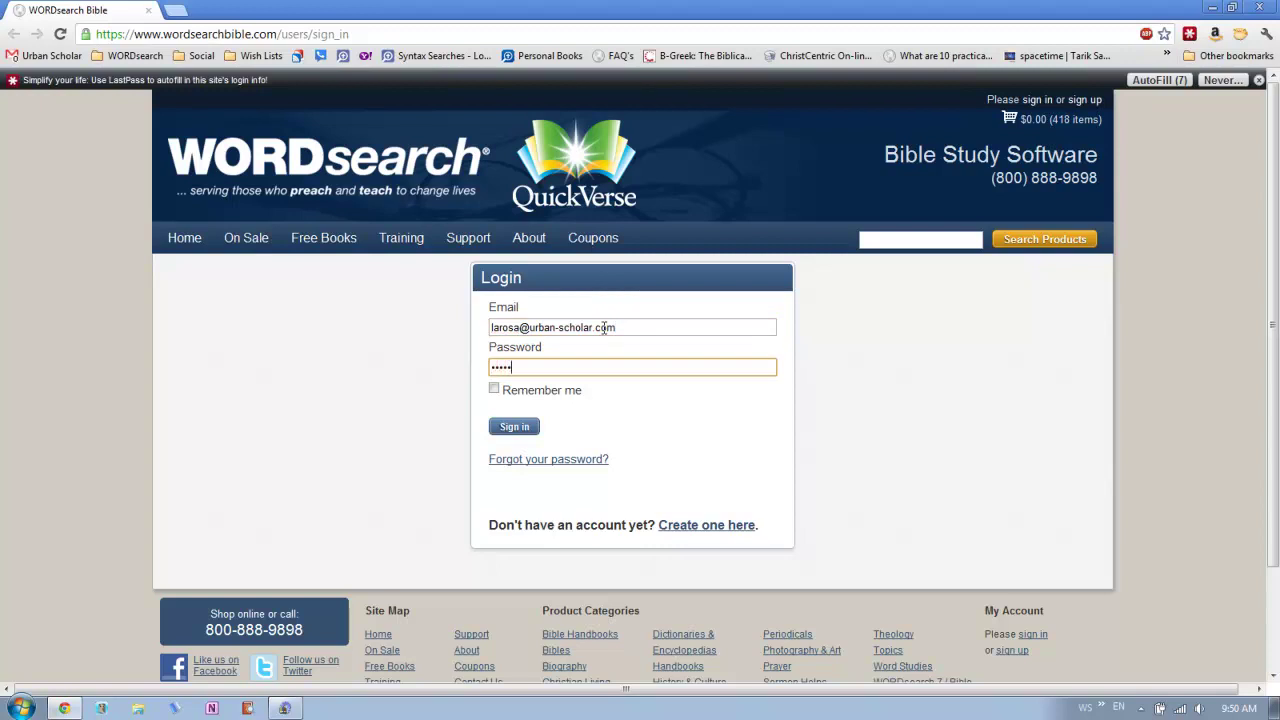
pyautogui.write('••')
pyautogui.click(514, 428)
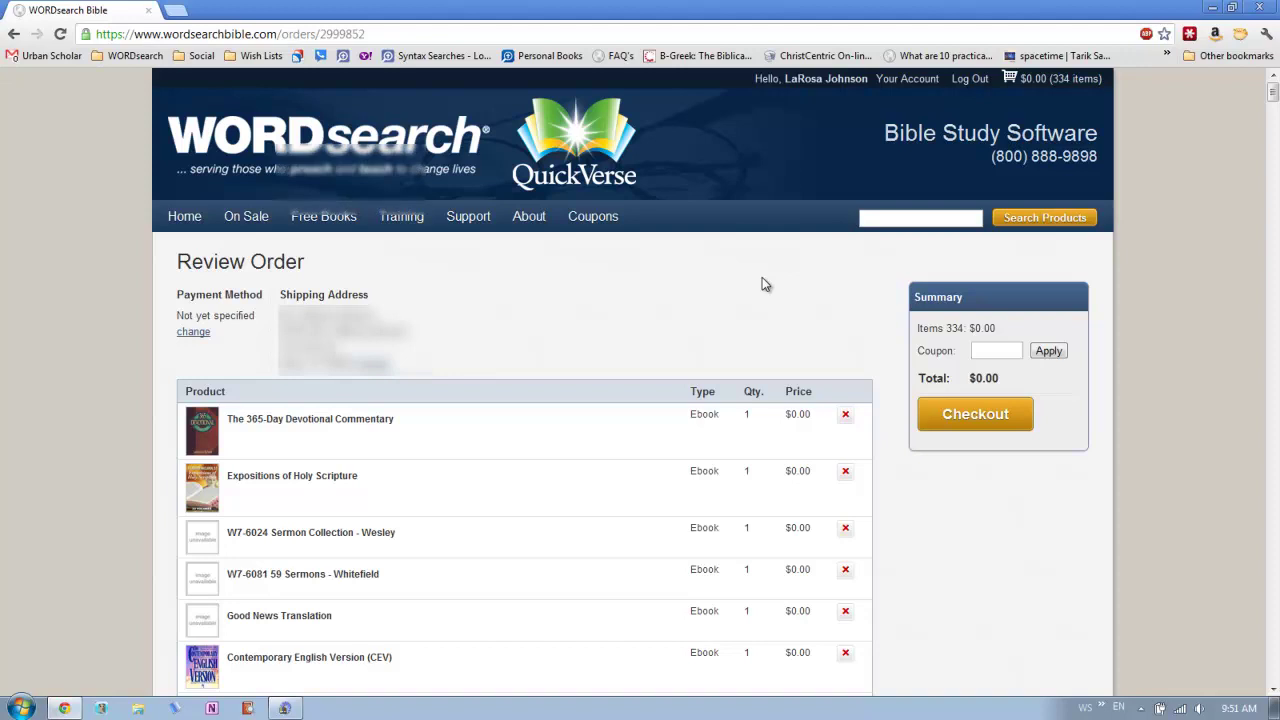
# Scroll through the Review Order list of 334 ebooks, each priced $0.00.
pyautogui.scroll(-3, 762, 279)
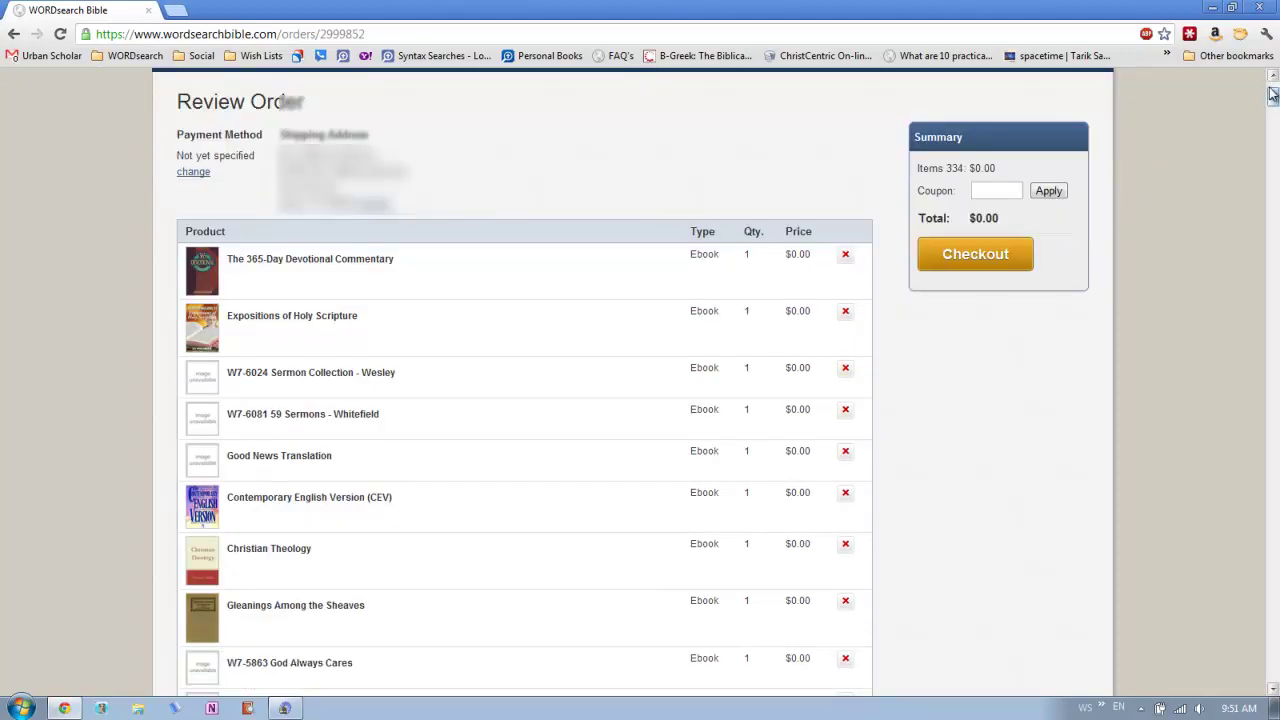
pyautogui.moveTo(1272, 94)
pyautogui.mouseDown()
pyautogui.moveTo(1195, 677)
pyautogui.moveTo(1243, 280)
pyautogui.moveTo(1271, 200)
pyautogui.moveTo(1268, 98)
pyautogui.mouseUp()
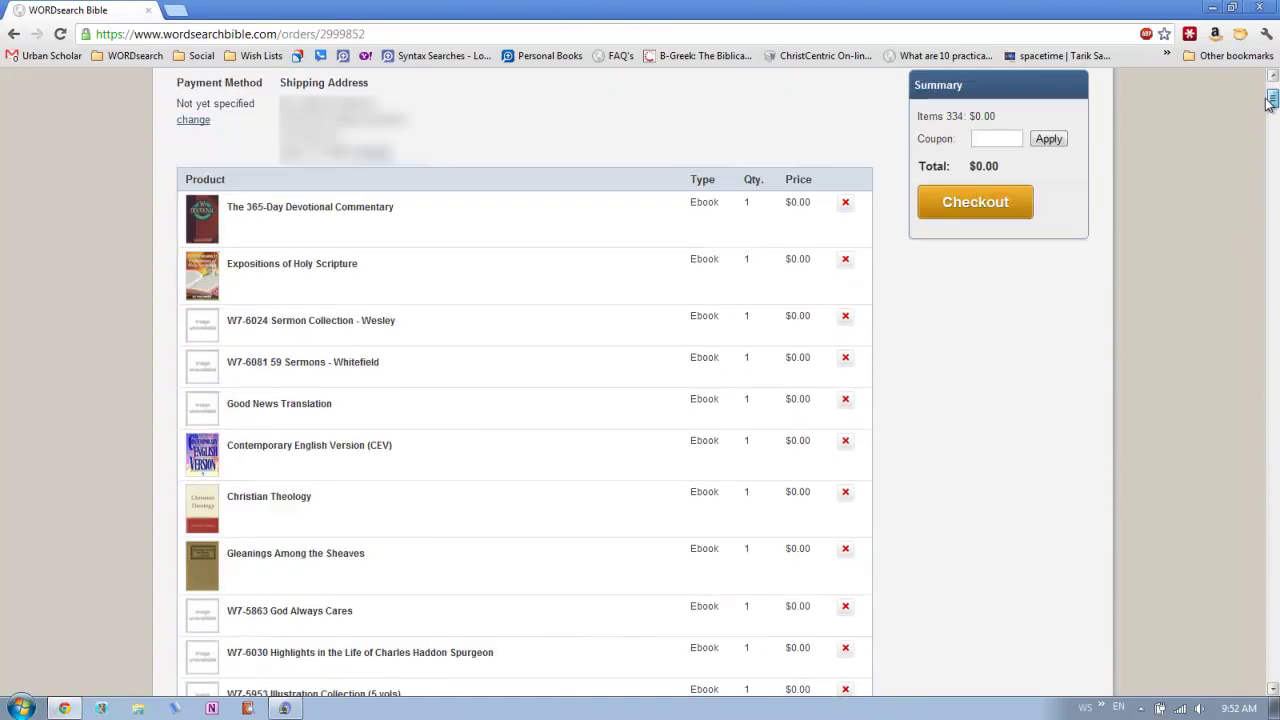
# Check out and confirm Place Order for the $0.00 order of 334 ebooks.
pyautogui.click(972, 206)
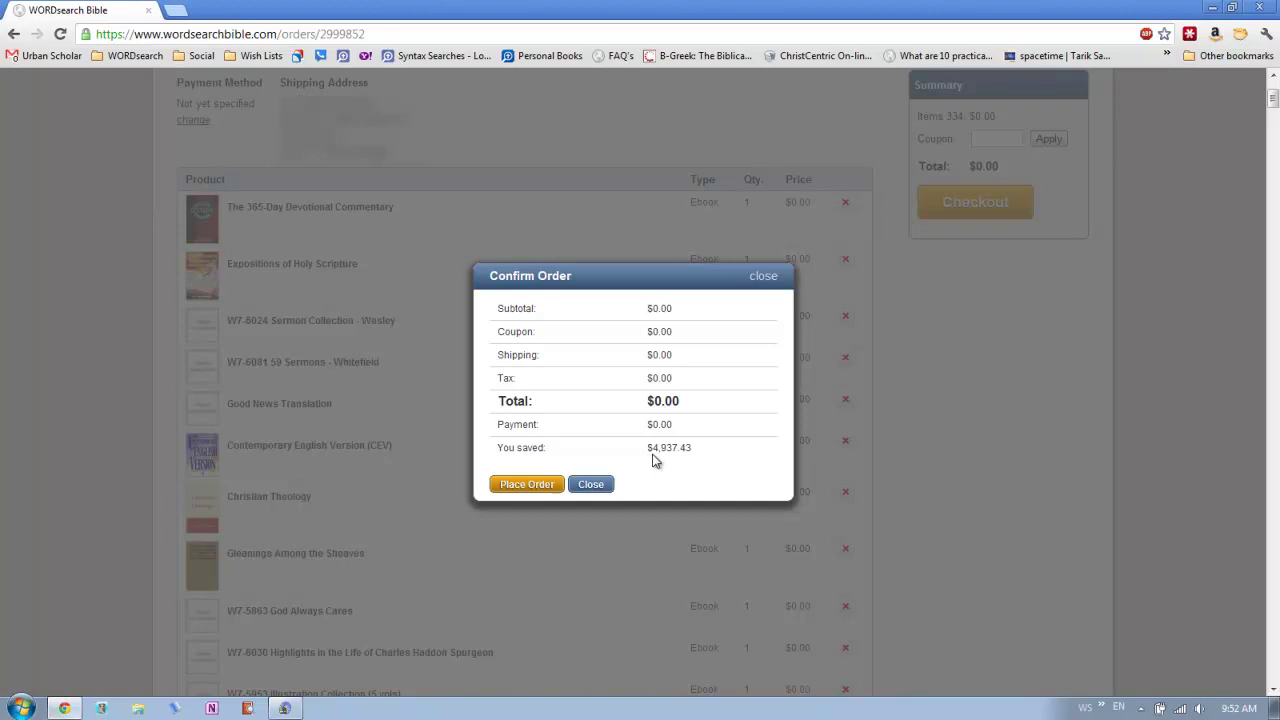
pyautogui.click(527, 486)
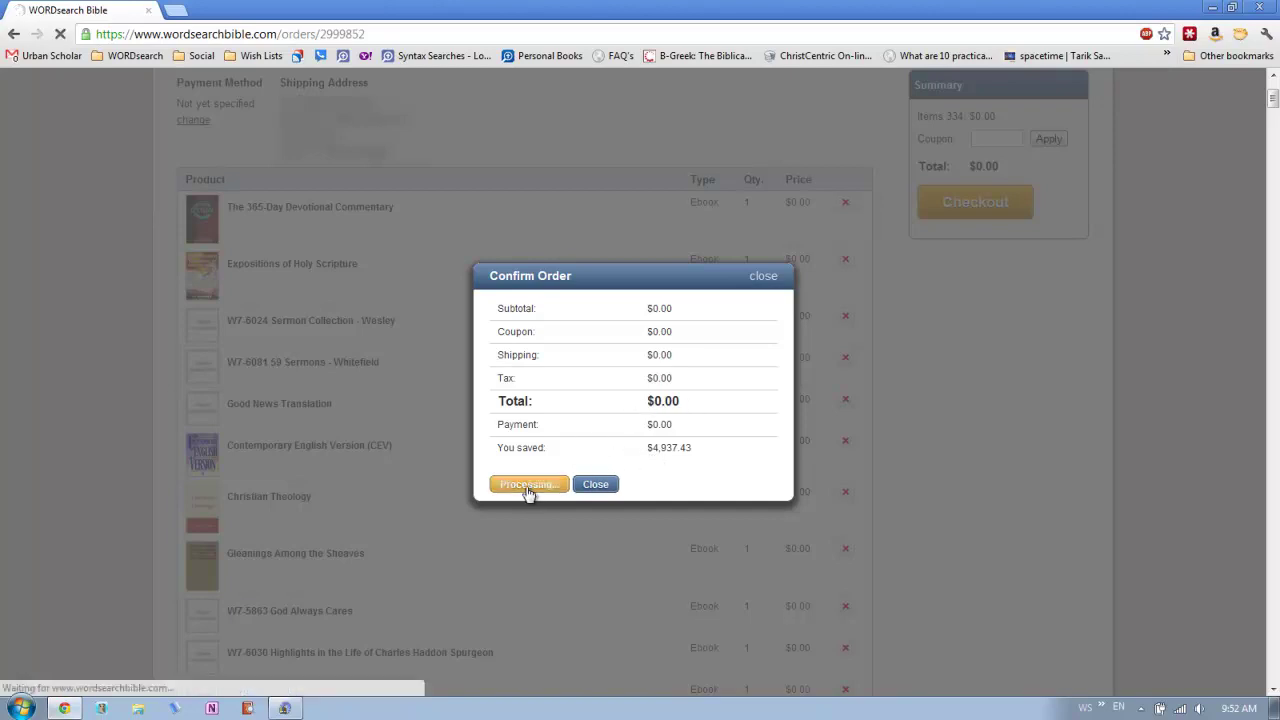